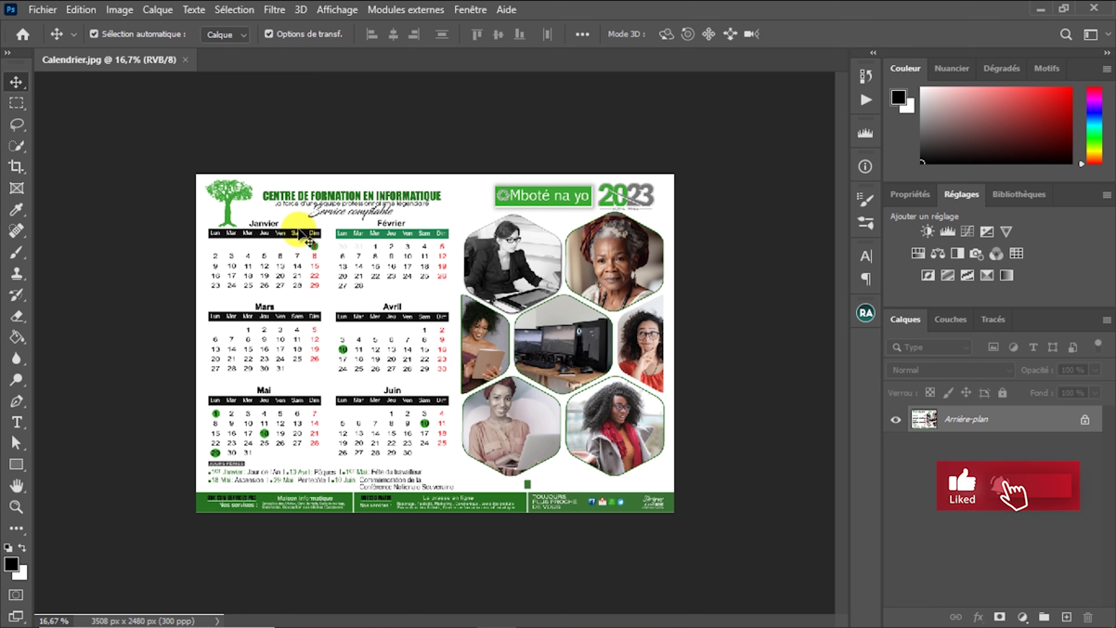
Step: Select the Zoom tool (magnifying glass) in the toolbar
left_click(21, 512)
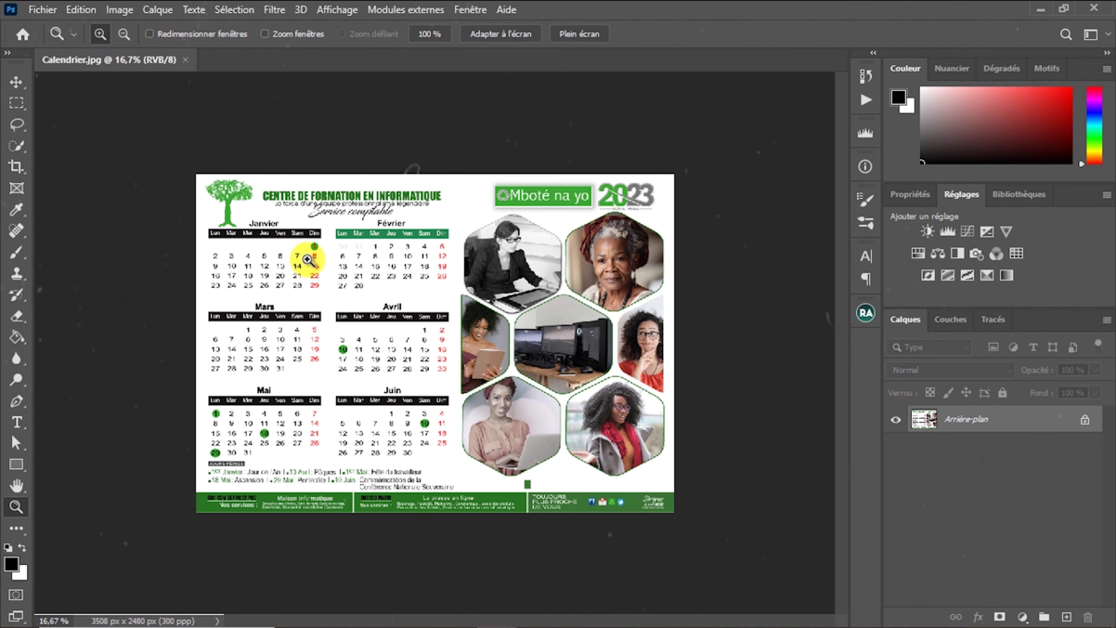
Step: Zoom in on January and February, then Alt-click back out to 12.5%
left_click(349, 266)
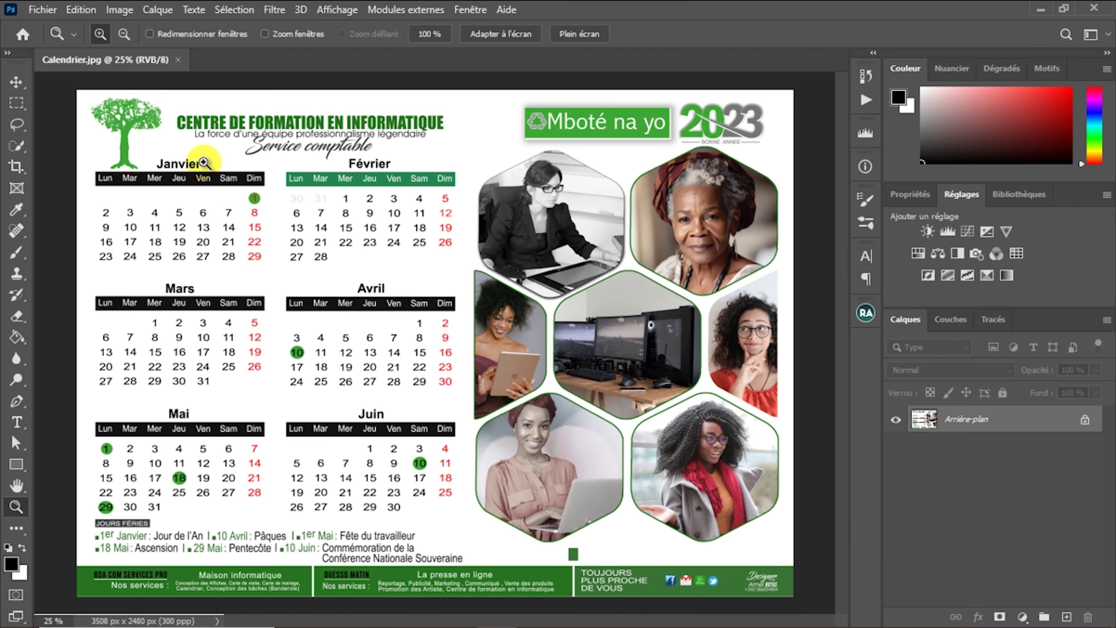
left_click(322, 197)
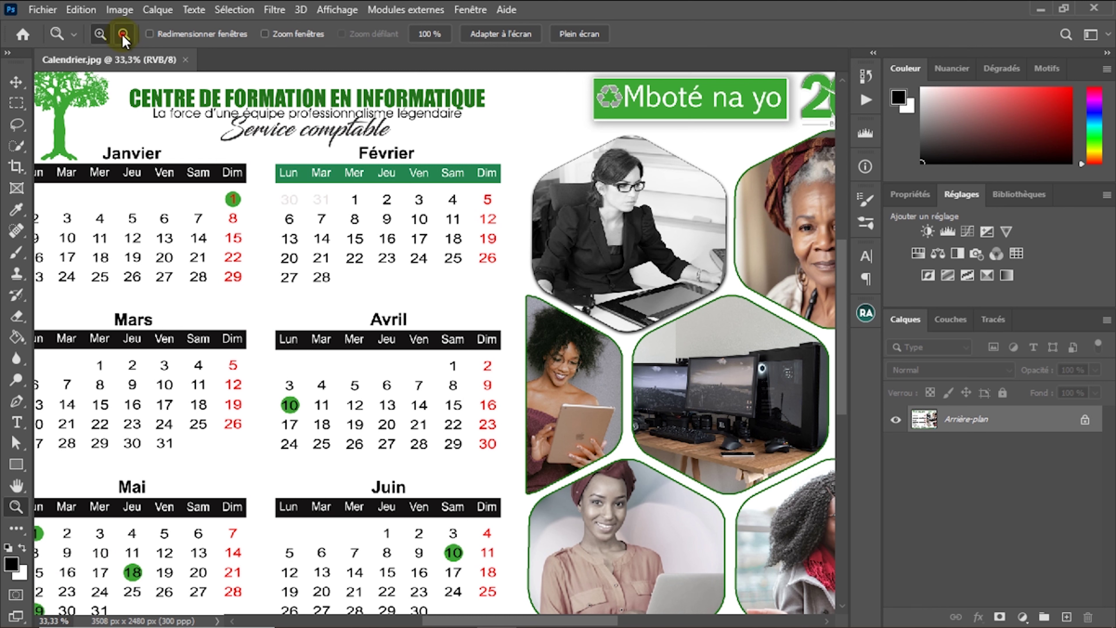
left_click(348, 233)
left_click(348, 233)
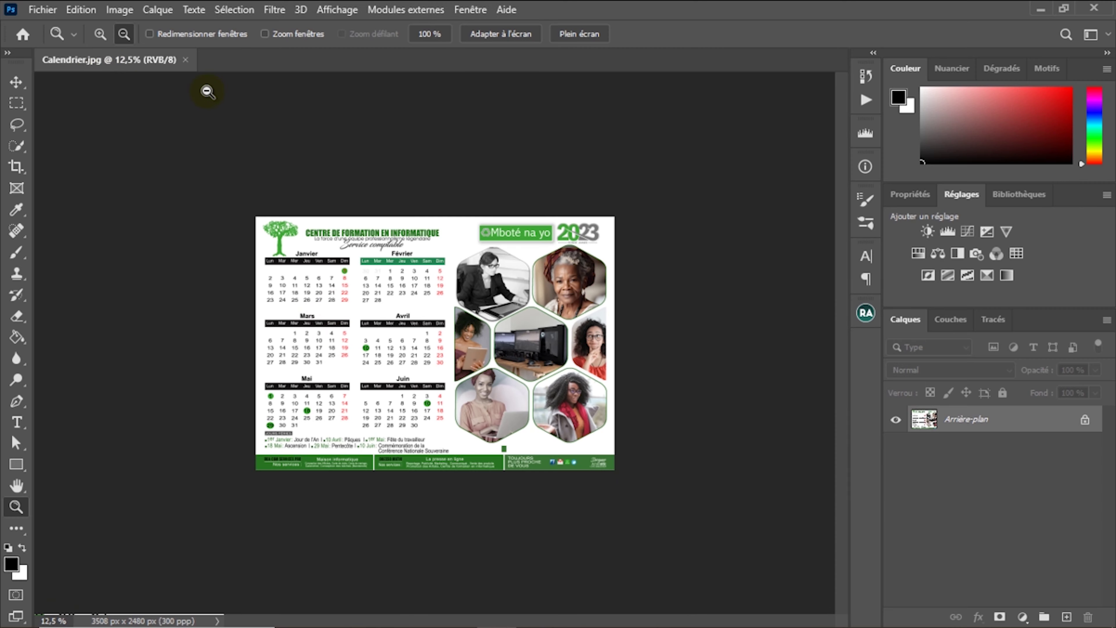
Step: With Zoom In, drag a marquee to magnify the designer credit in the bottom-right corner
left_click(100, 34)
left_click(429, 283)
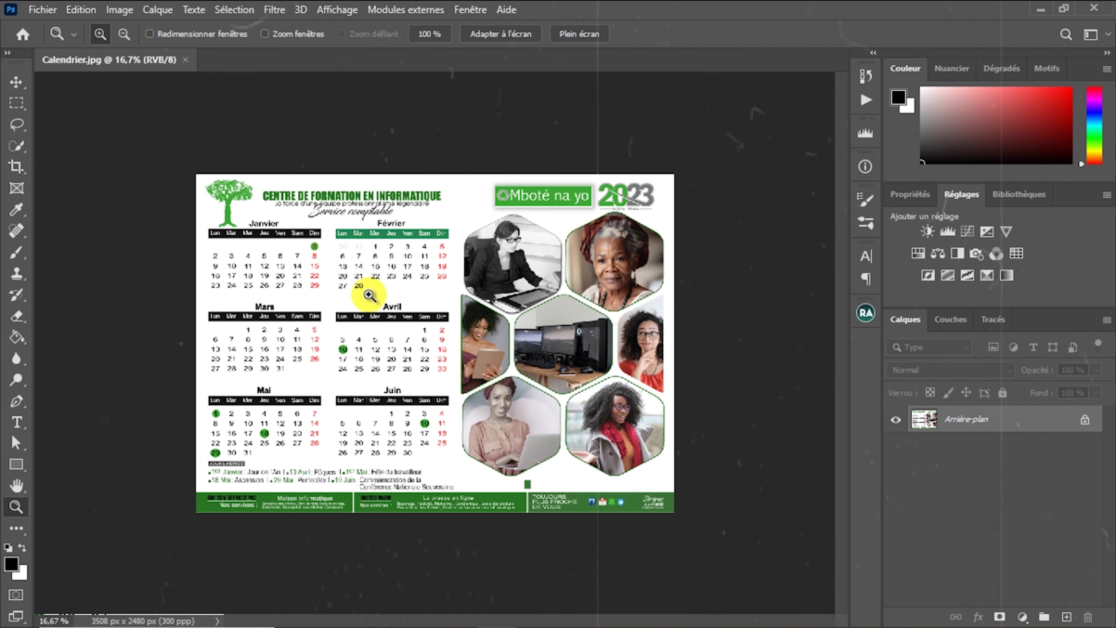
left_click(100, 34)
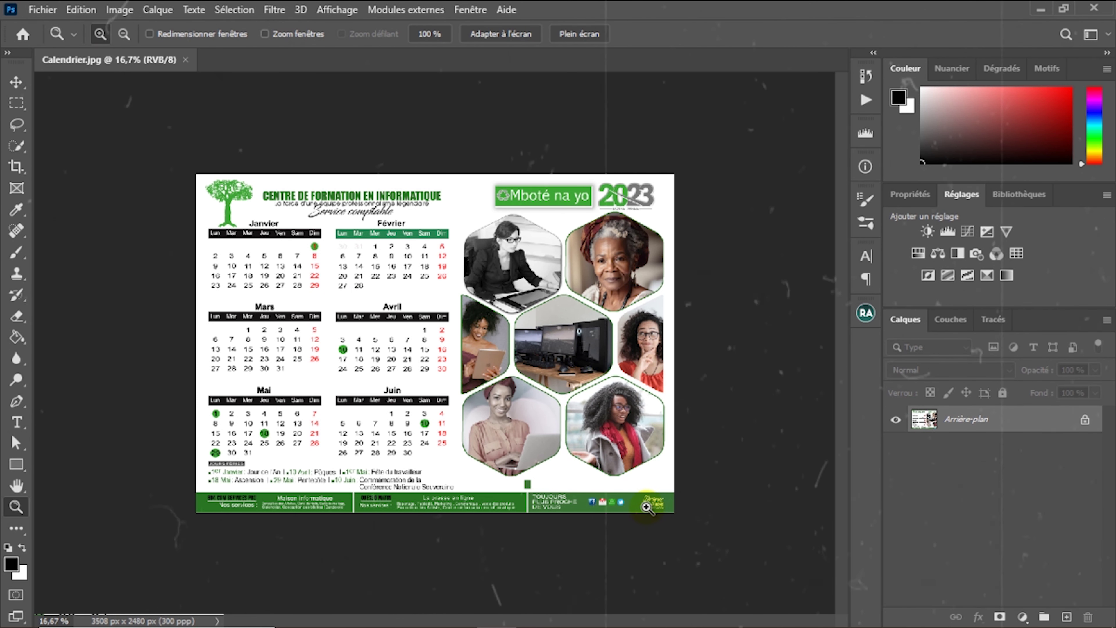
left_click(638, 488)
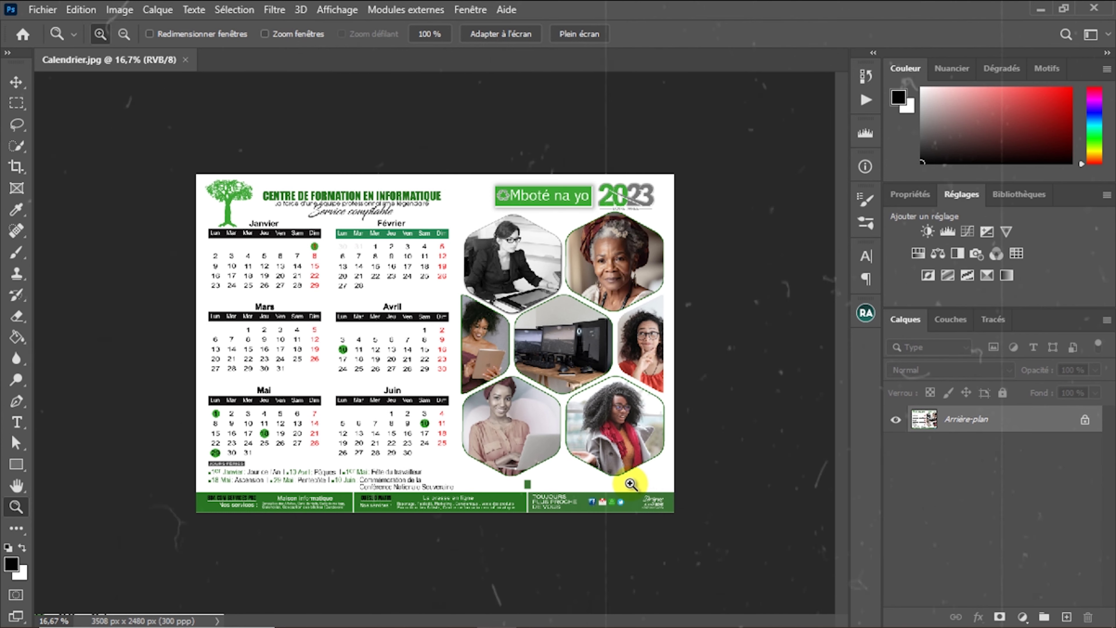
left_click_drag(631, 484, 675, 518)
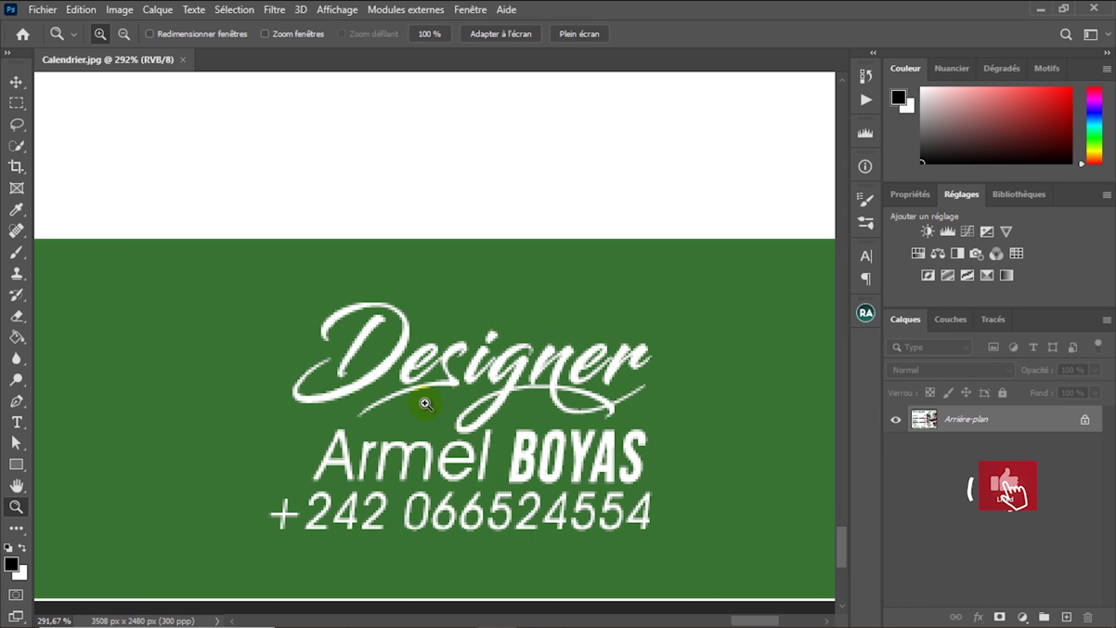
Step: Switch to Zoom Out and zoom back to the whole calendar at 16.7%
left_click(124, 34)
left_click(409, 213)
left_click(414, 228)
left_click(415, 232)
left_click(415, 232)
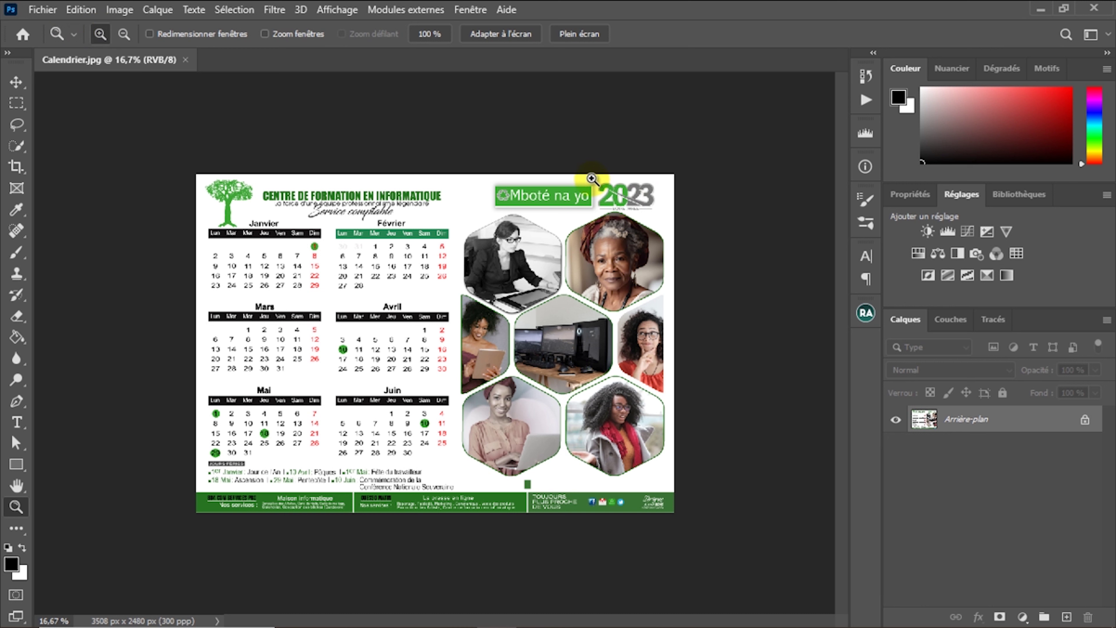
Step: Magnify the 2023 logo, zoom back out to 16.7%, then select the Move tool
left_click_drag(592, 178, 662, 216)
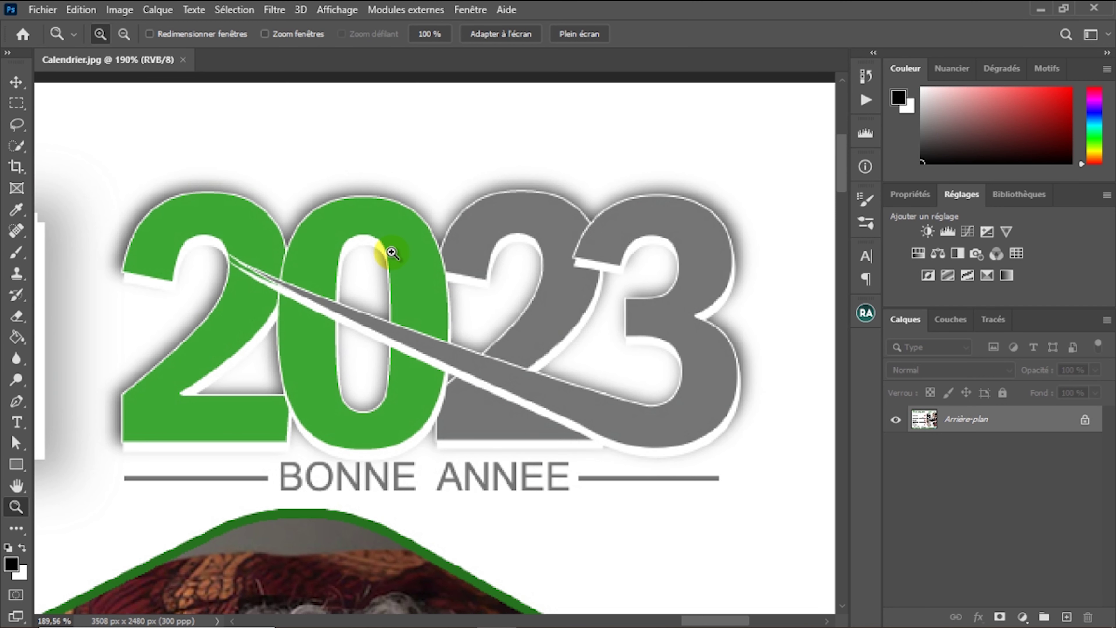
left_click(124, 33)
left_click(456, 243)
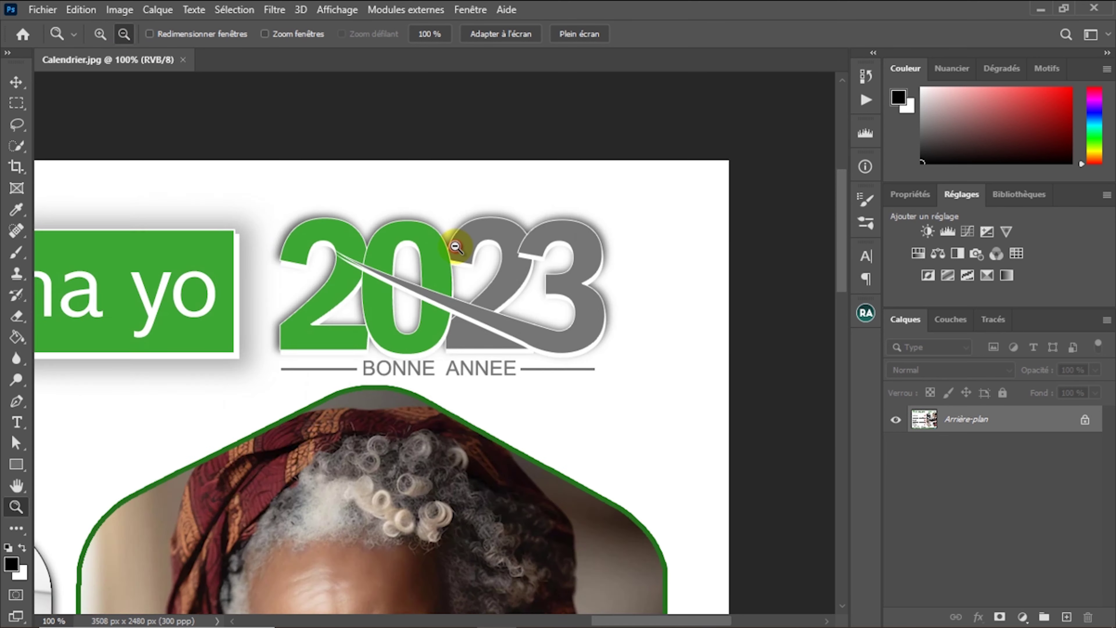
left_click(456, 244)
left_click(456, 245)
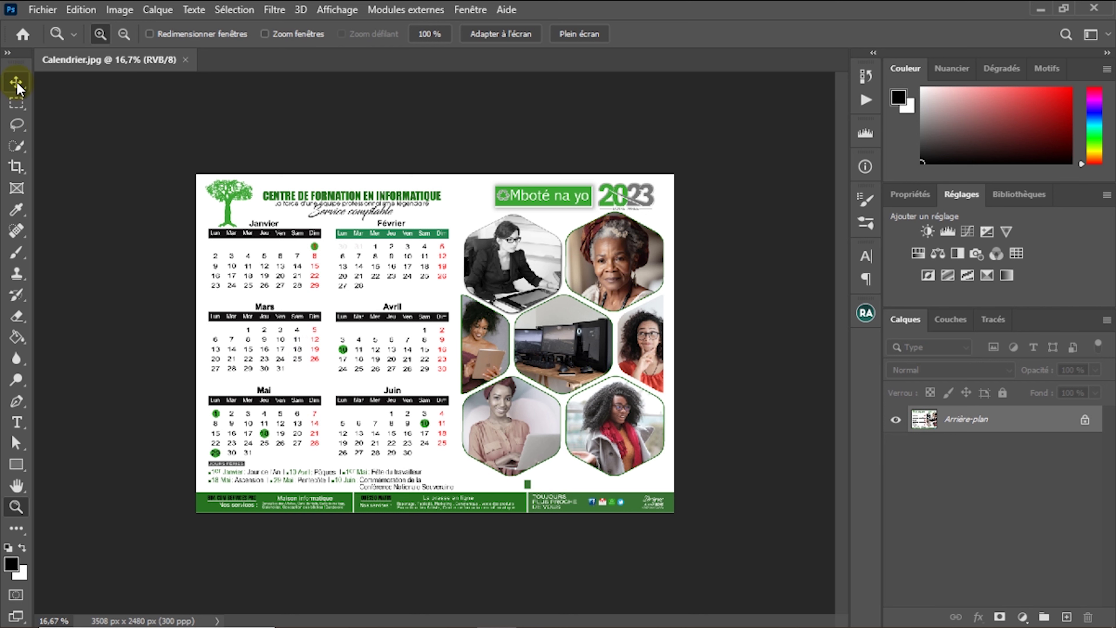
left_click(17, 83)
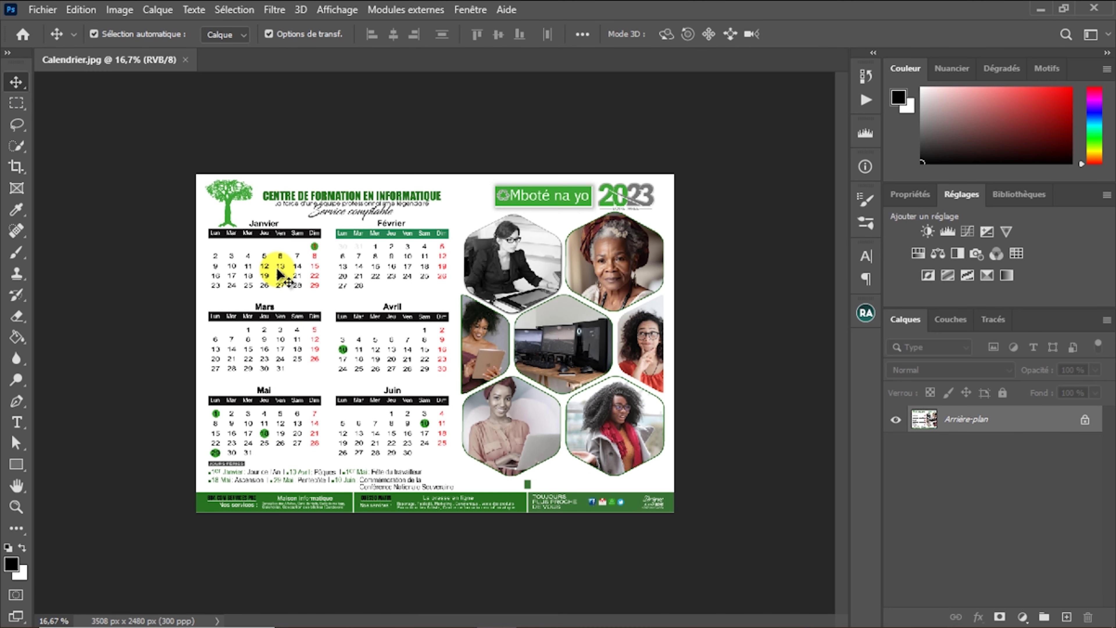
Step: Enable 'Zoom avec molette de défilement' in the Outils preferences and confirm
left_click(81, 9)
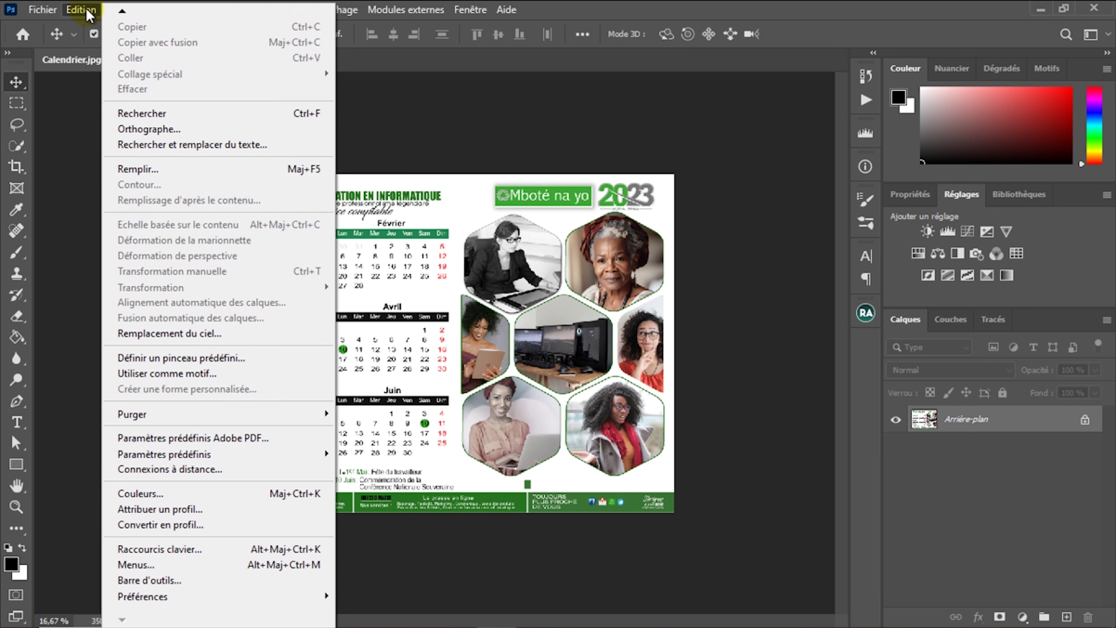
mouse_move(174, 595)
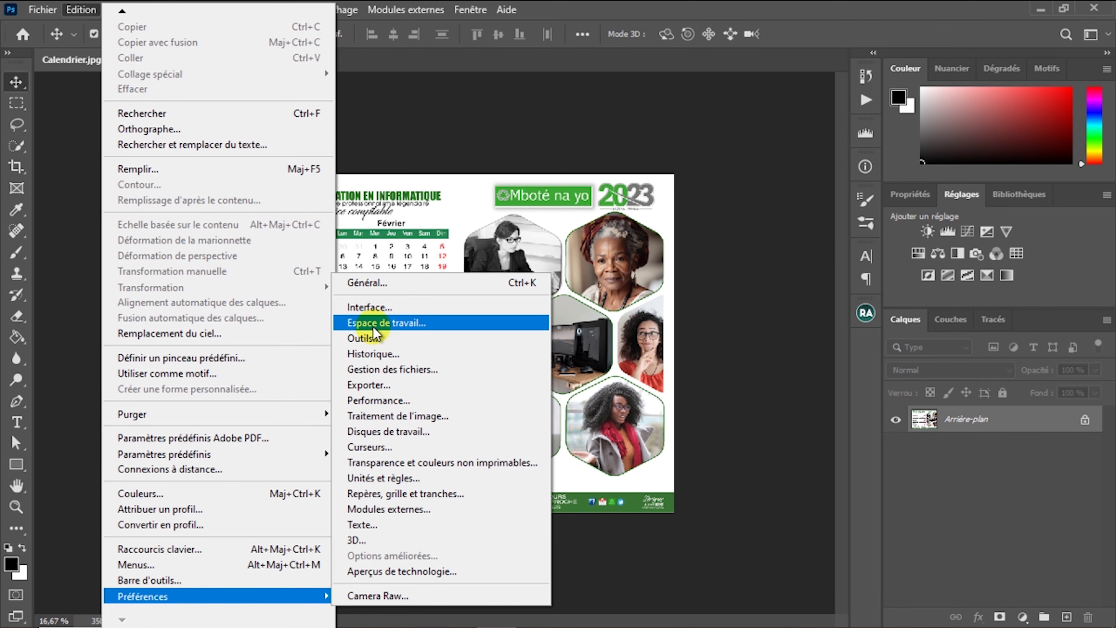
left_click(378, 338)
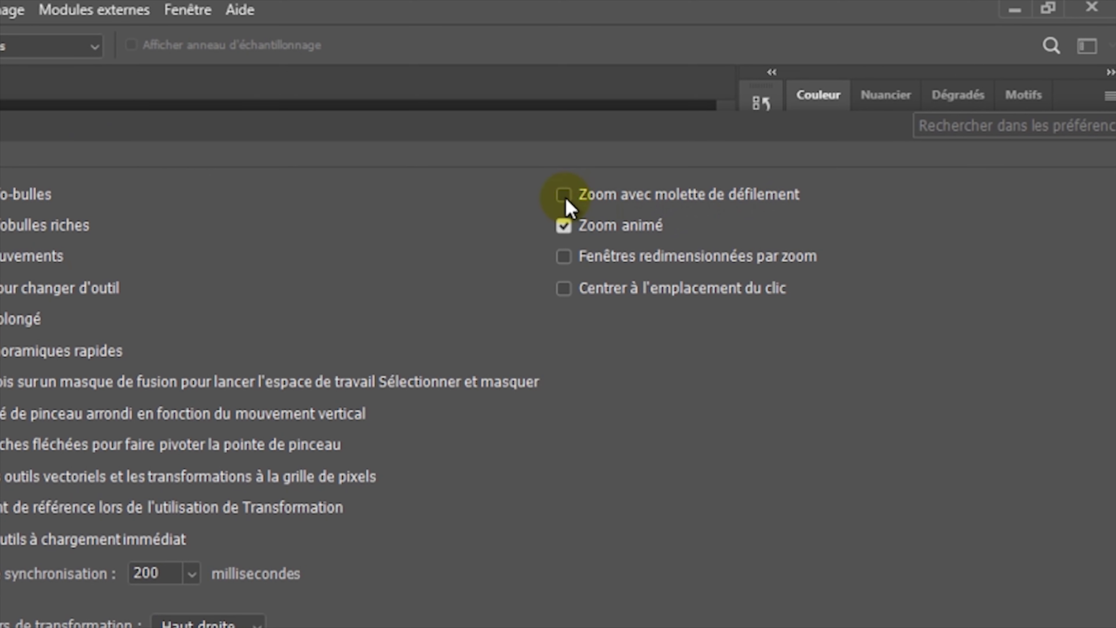
left_click(566, 195)
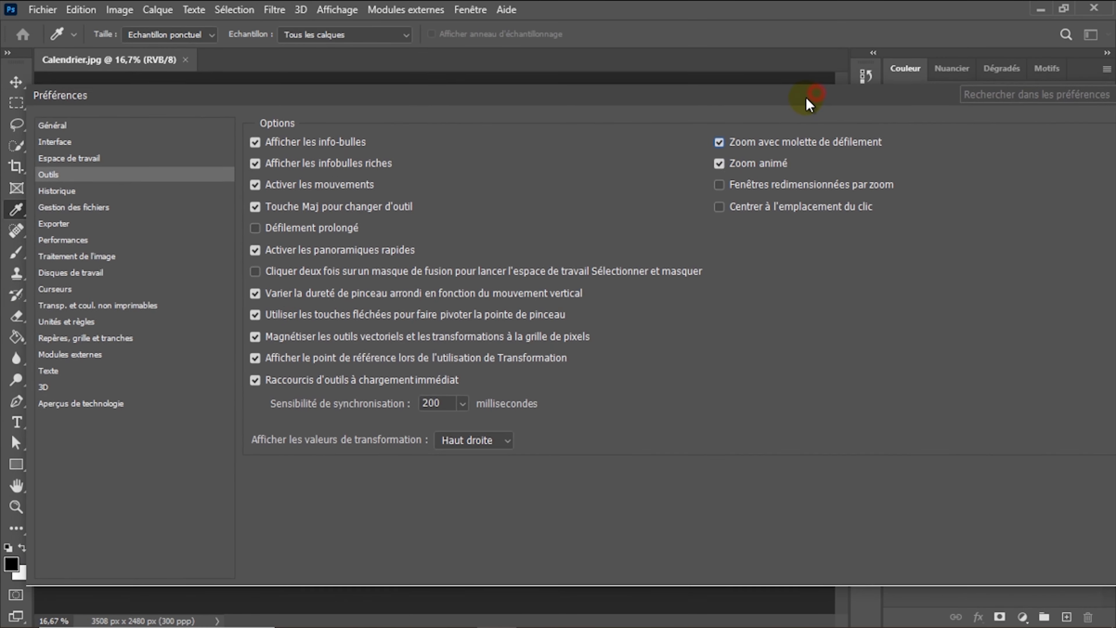
left_click_drag(808, 97, 707, 100)
left_click(1060, 132)
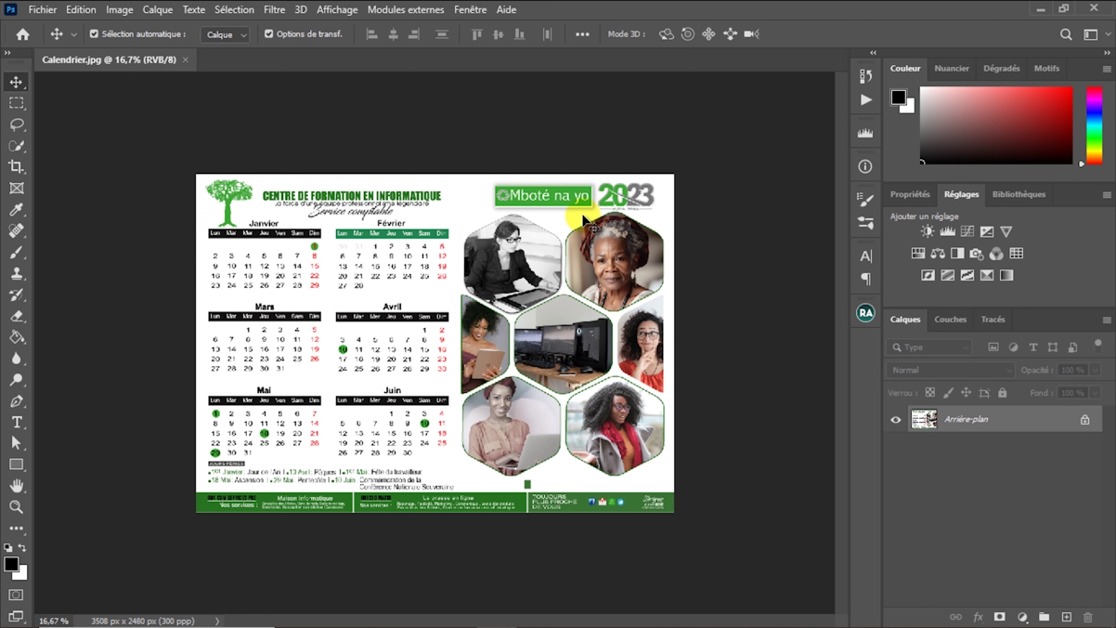
Step: Wheel-zoom in and out on the canvas toward the Février and Avril months
left_click(16, 210)
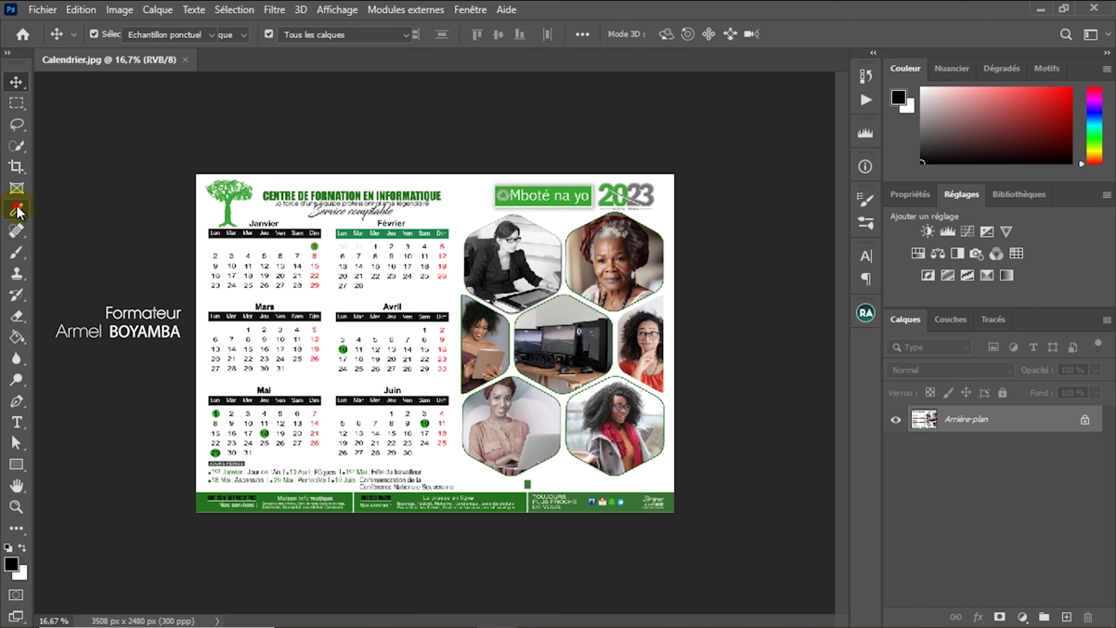
left_click(15, 147)
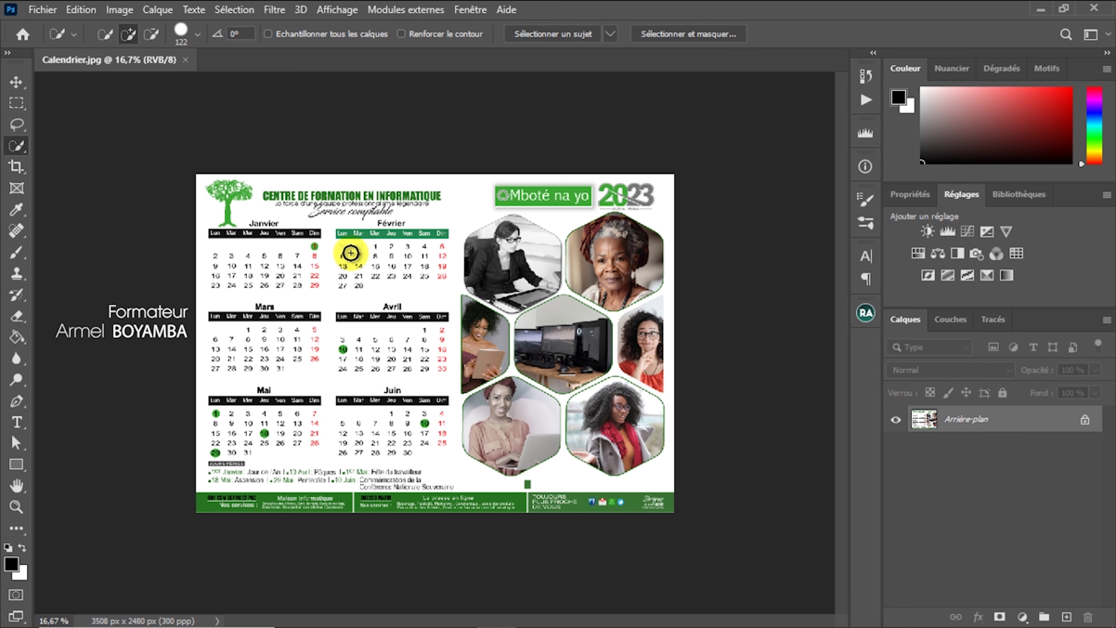
scroll(431, 241, "up", 1)
scroll(430, 241, "up", 1)
scroll(431, 242, "up", 1)
scroll(430, 241, "down", 1)
scroll(431, 242, "down", 3)
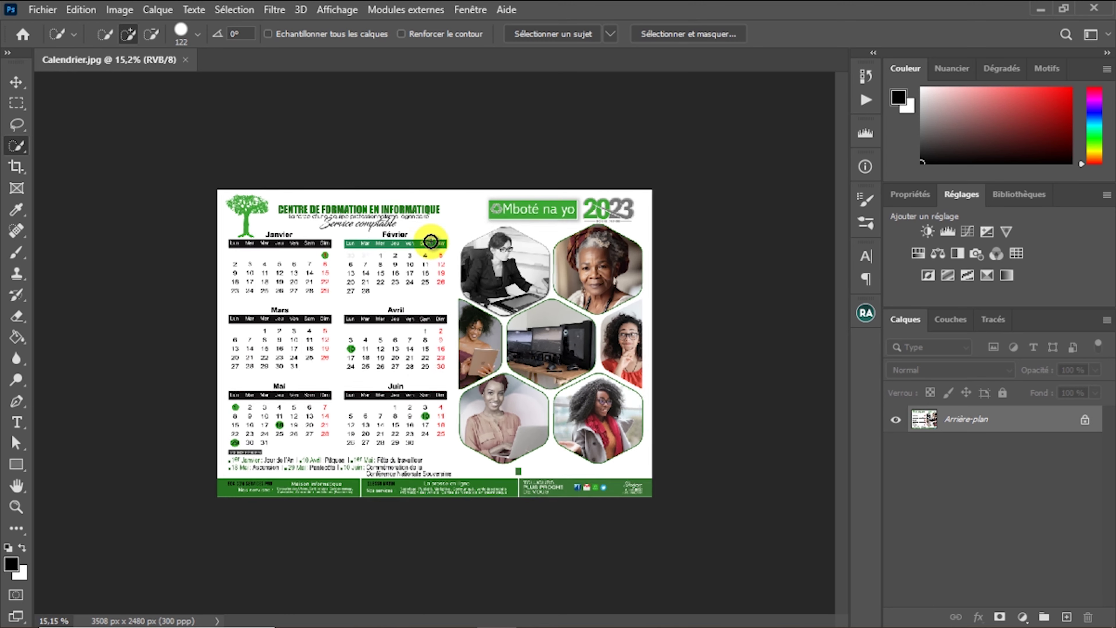
scroll(430, 242, "up", 5)
scroll(431, 241, "down", 5)
scroll(431, 241, "up", 4)
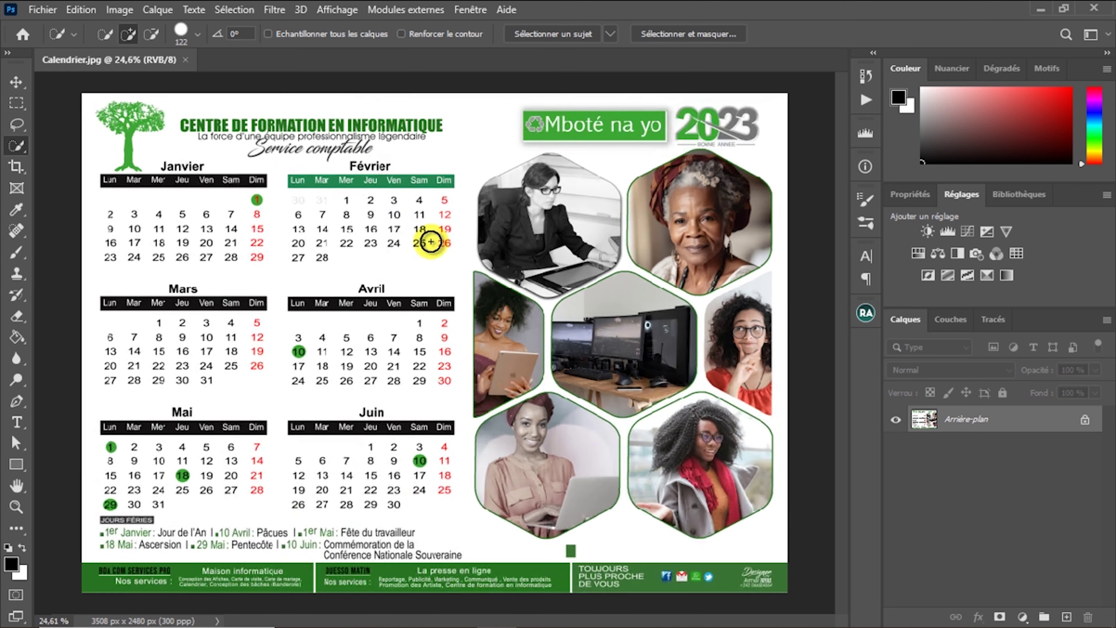
scroll(431, 241, "down", 2)
Step: With the Move tool active, wheel-zoom back out to about 19% showing the whole calendar
left_click(17, 81)
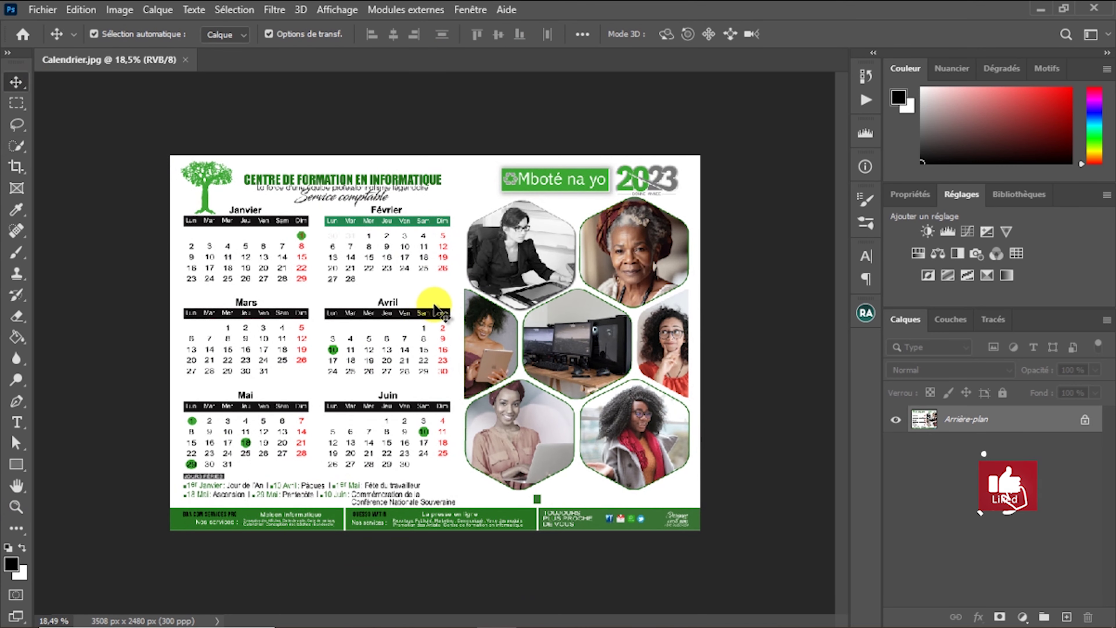
scroll(435, 308, "up", 4)
scroll(435, 307, "down", 4)
scroll(434, 308, "up", 2)
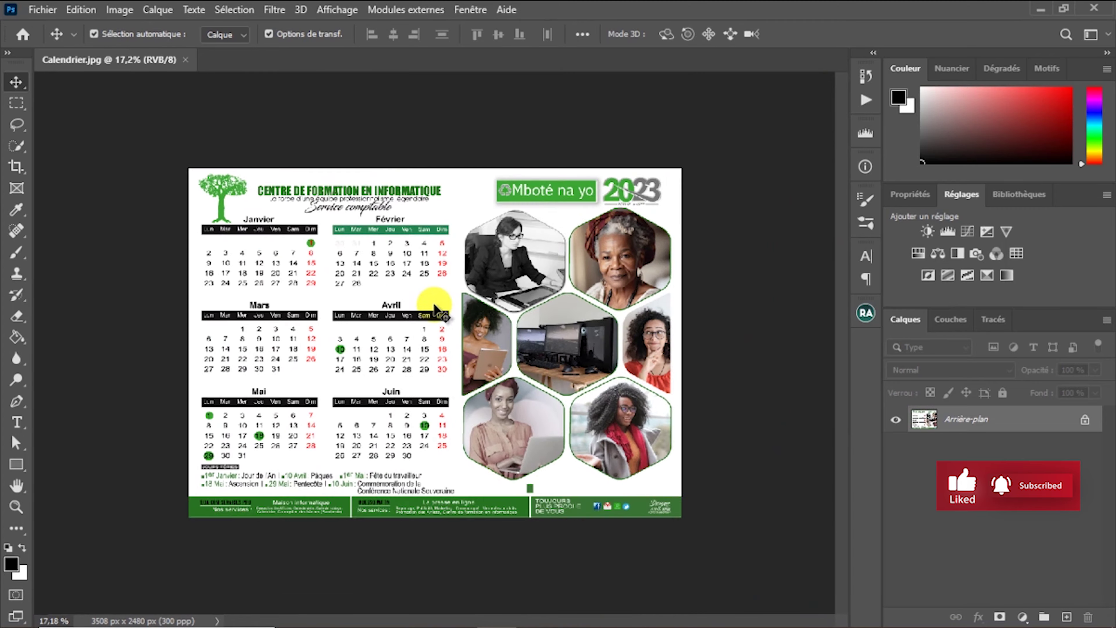
scroll(435, 307, "up", 1)
scroll(435, 308, "up", 2)
scroll(435, 307, "down", 3)
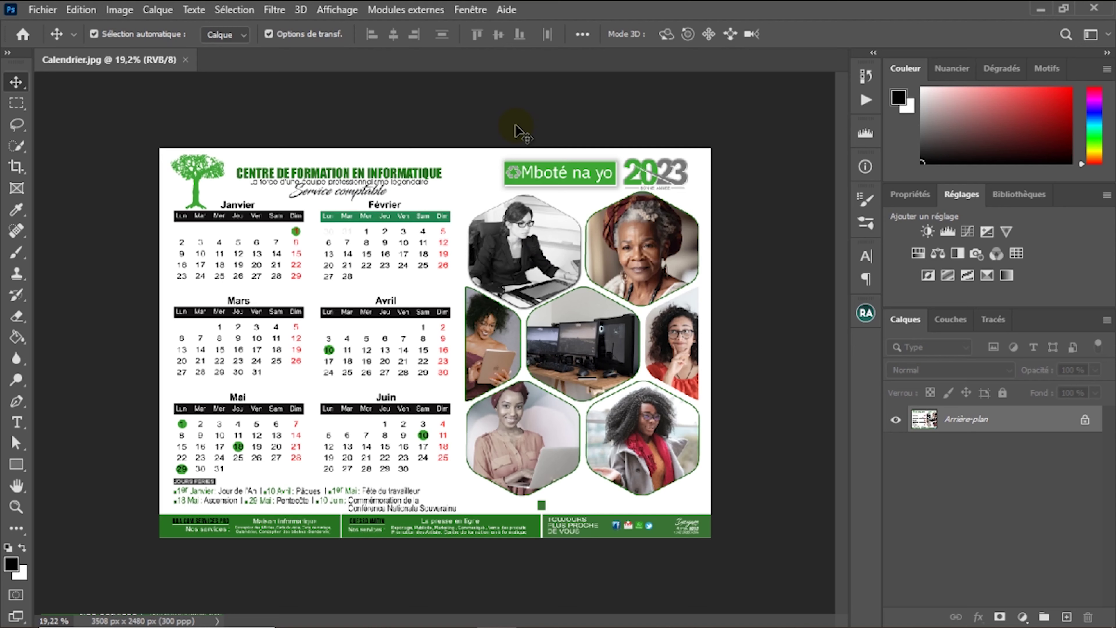
Step: Show the Navigation panel, glance at Histogramme, and zoom out to 8.33%
left_click(485, 13)
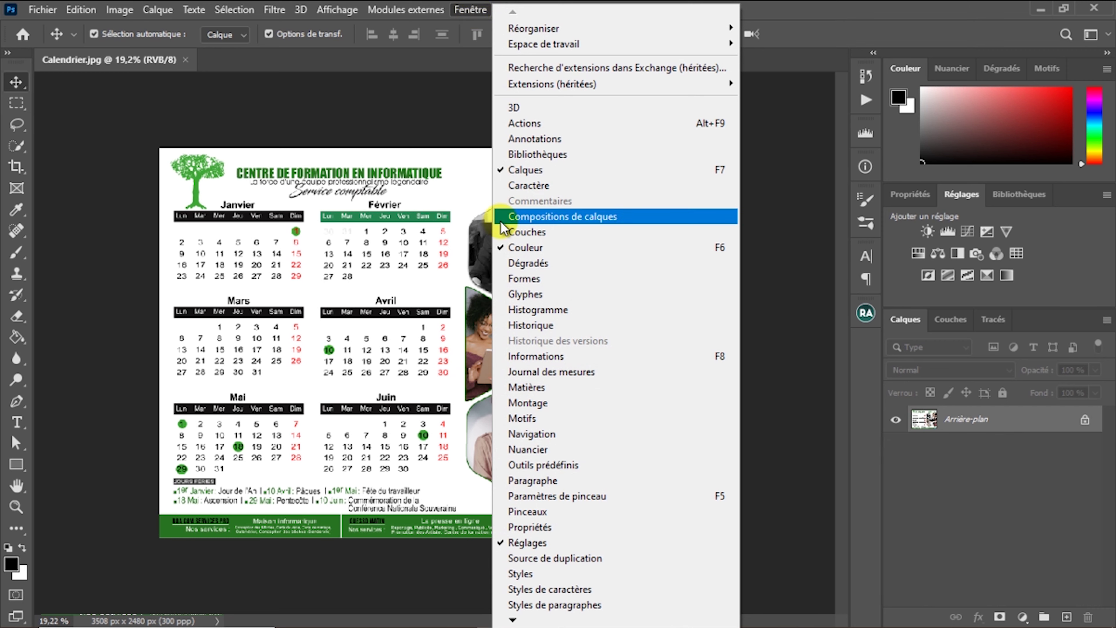
left_click(529, 434)
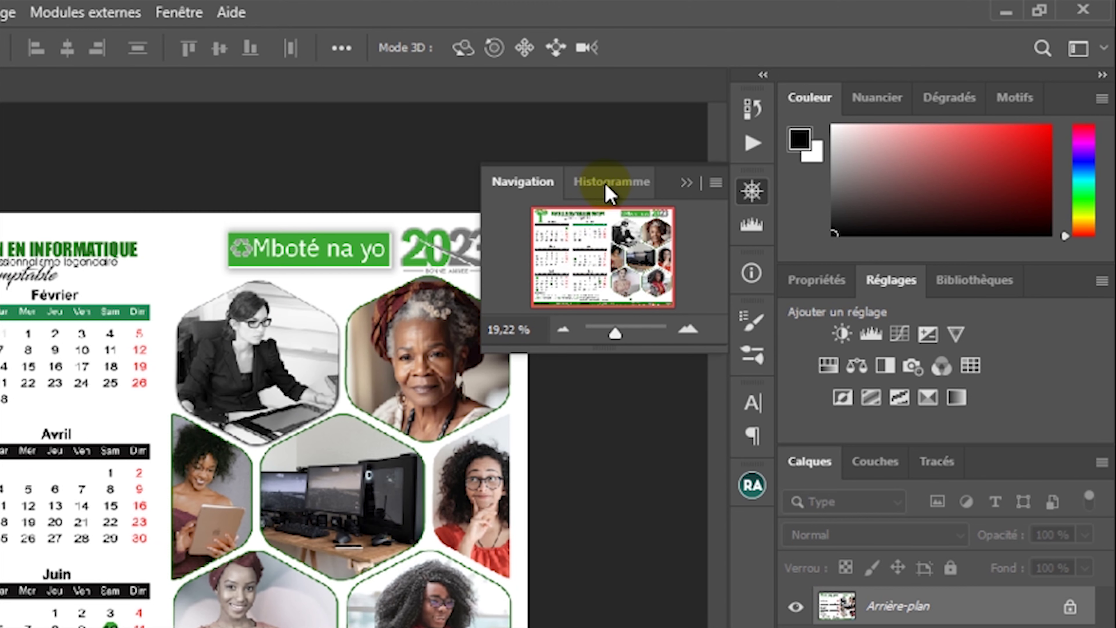
left_click(620, 194)
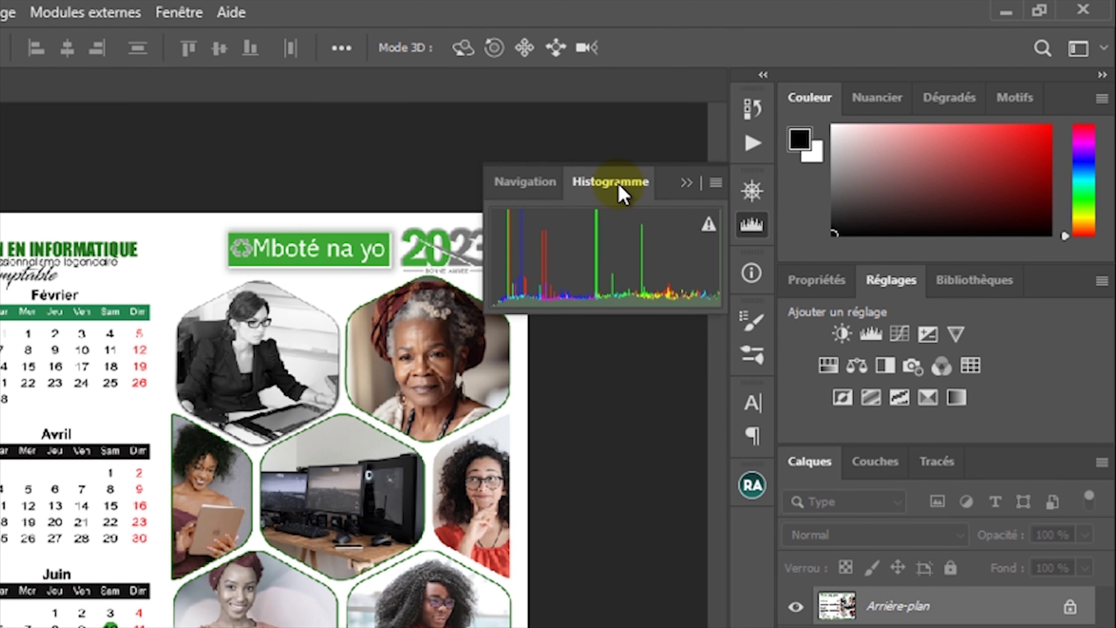
left_click(527, 194)
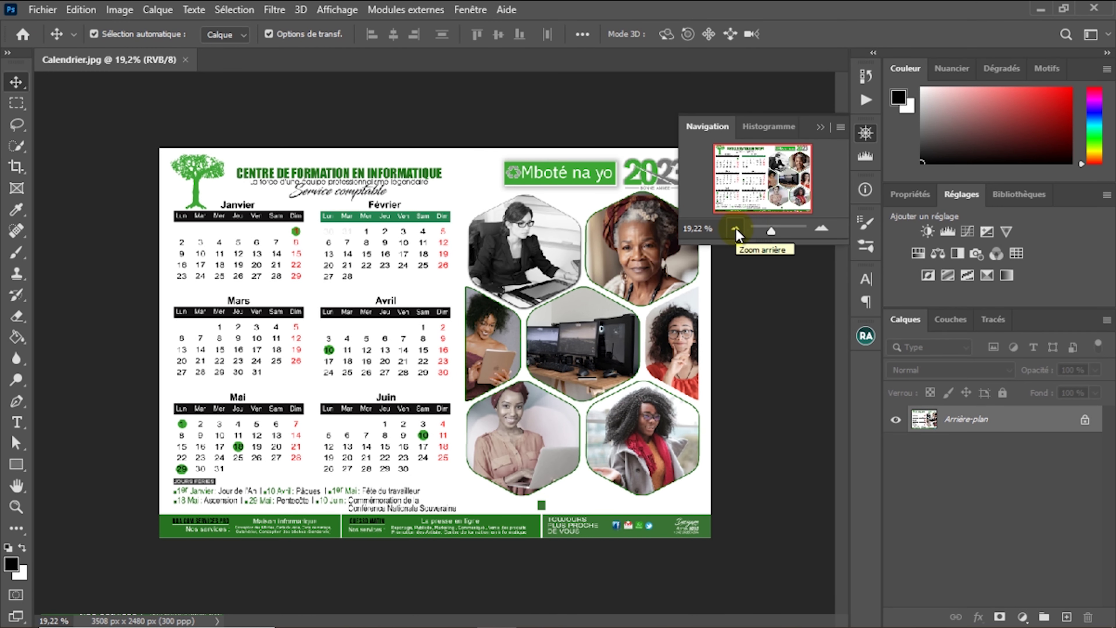
left_click(736, 228)
left_click(736, 229)
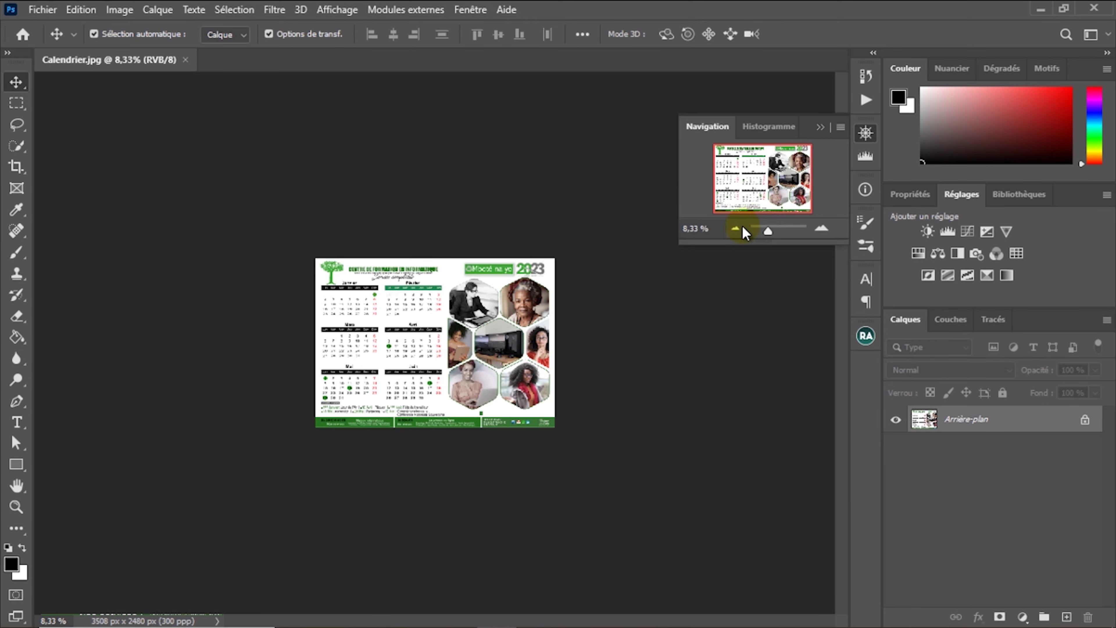
Step: In Navigation, zoom out to 4%, back in to 16.67%, and adjust the zoom slider
left_click(741, 227)
left_click(738, 227)
left_click(821, 229)
left_click(821, 229)
left_click(820, 228)
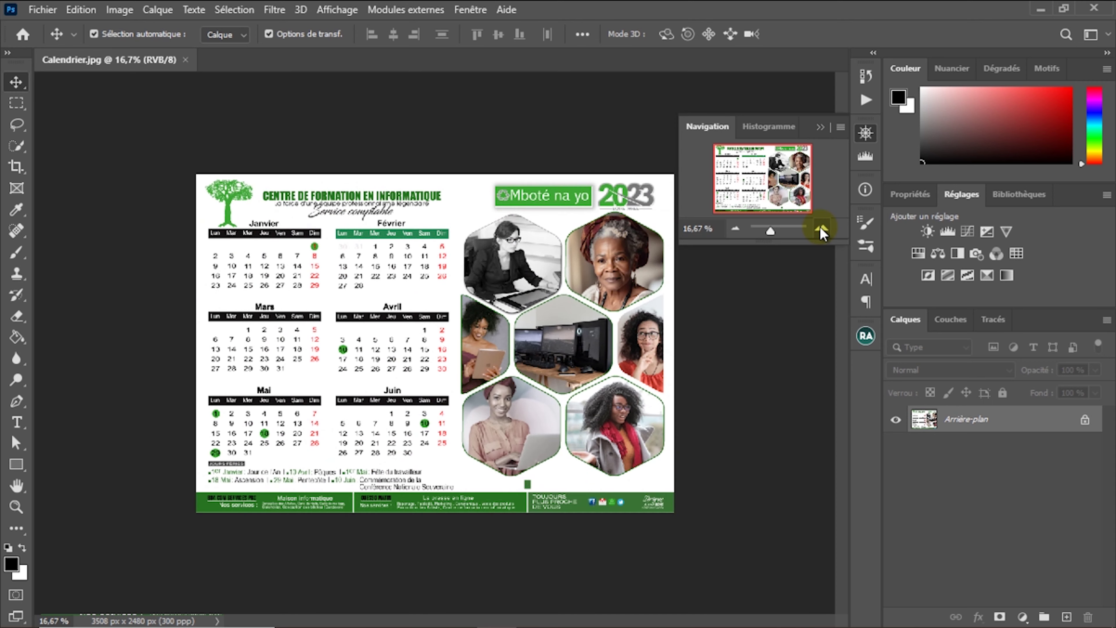
left_click(821, 228)
left_click(771, 238)
left_click_drag(772, 232, 771, 233)
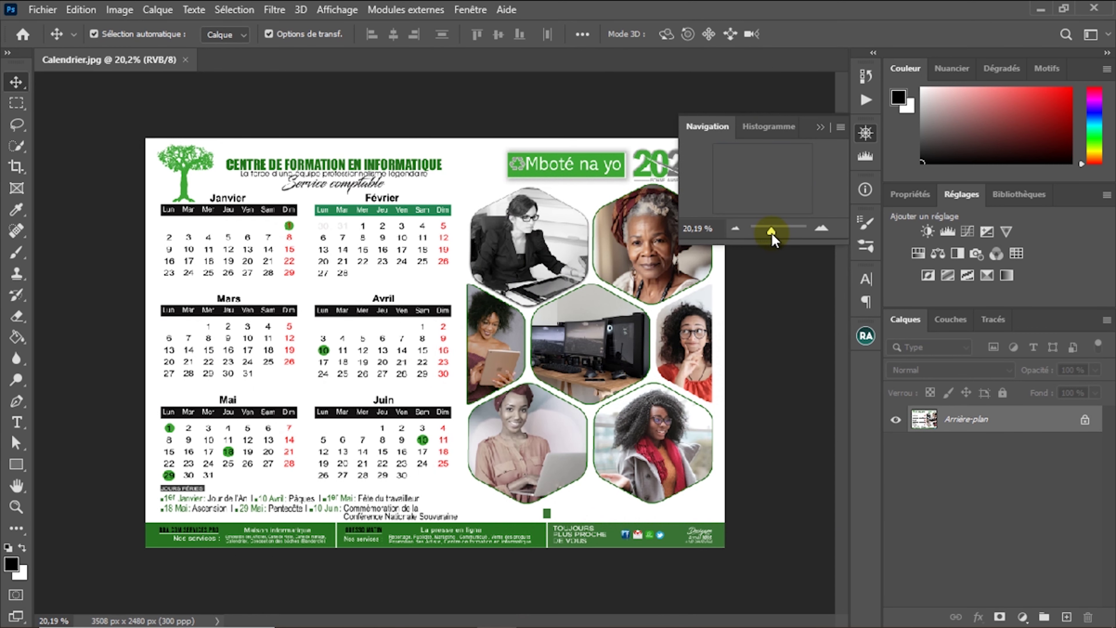
Step: Collapse the Navigation panel and wheel-zoom to 20.8% with the whole calendar shown
left_click(814, 128)
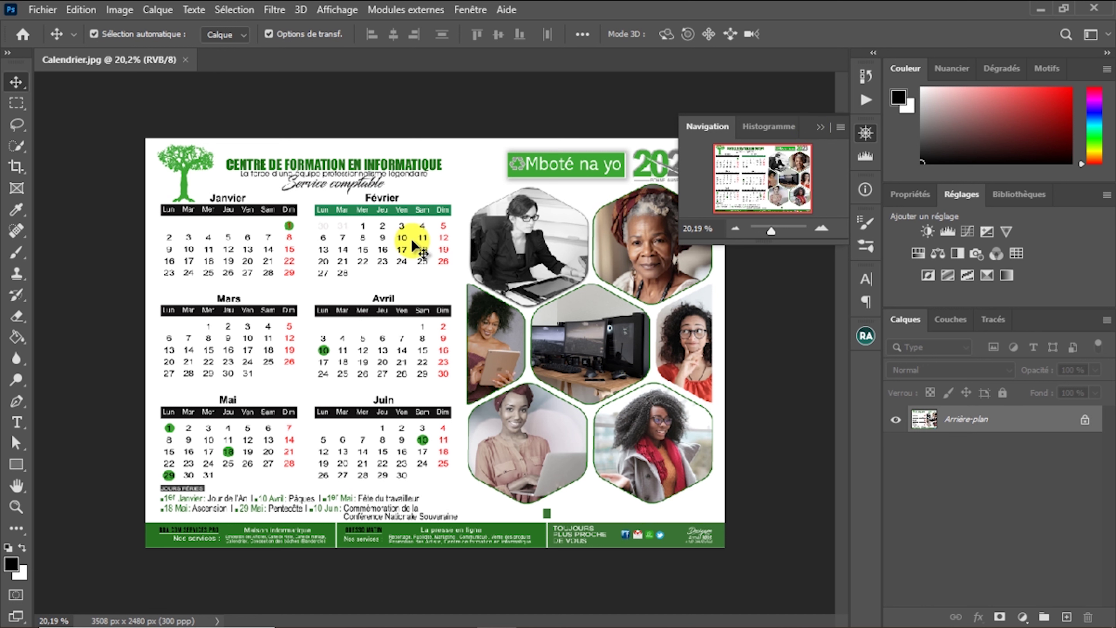
left_click(819, 127)
scroll(455, 234, "up", 2)
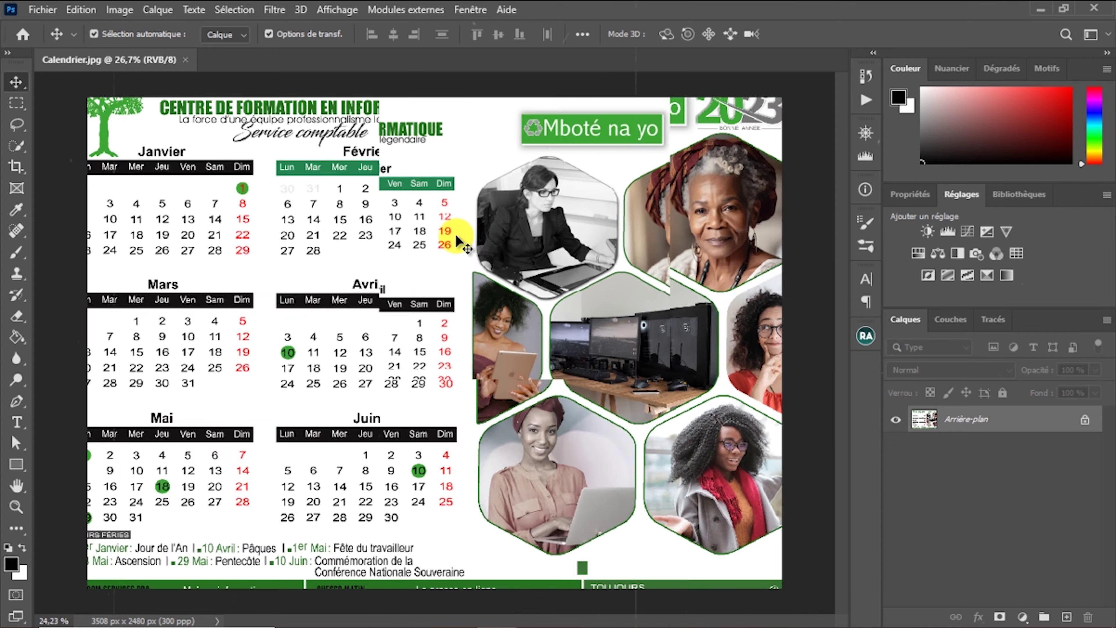
scroll(455, 234, "down", 1)
scroll(455, 234, "down", 1)
scroll(455, 233, "up", 2)
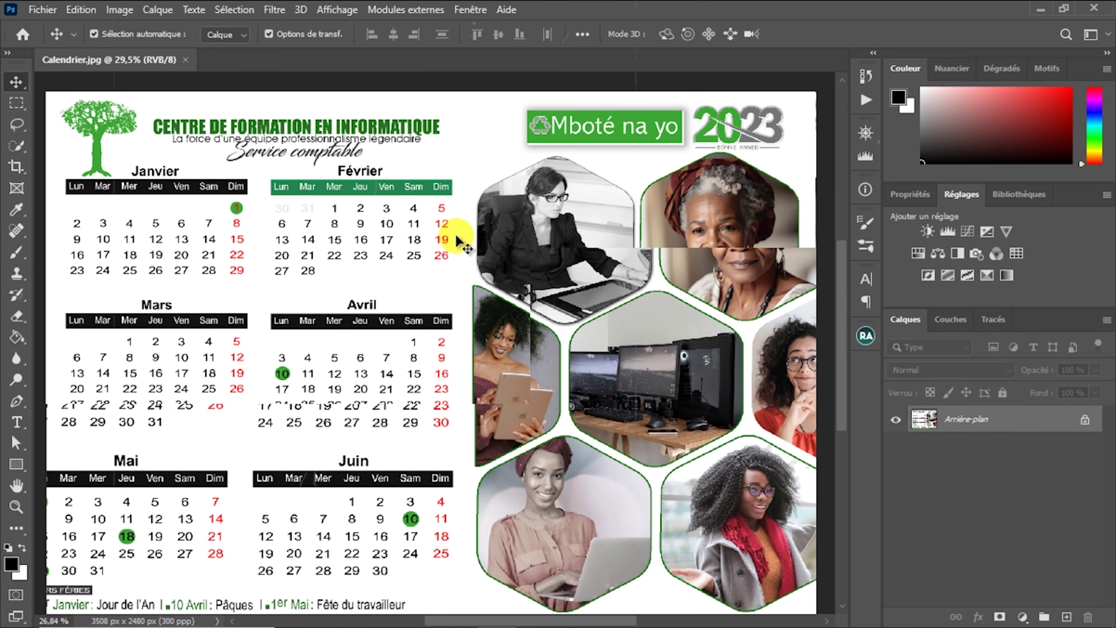
scroll(455, 234, "down", 1)
scroll(455, 234, "down", 1)
scroll(455, 234, "down", 1)
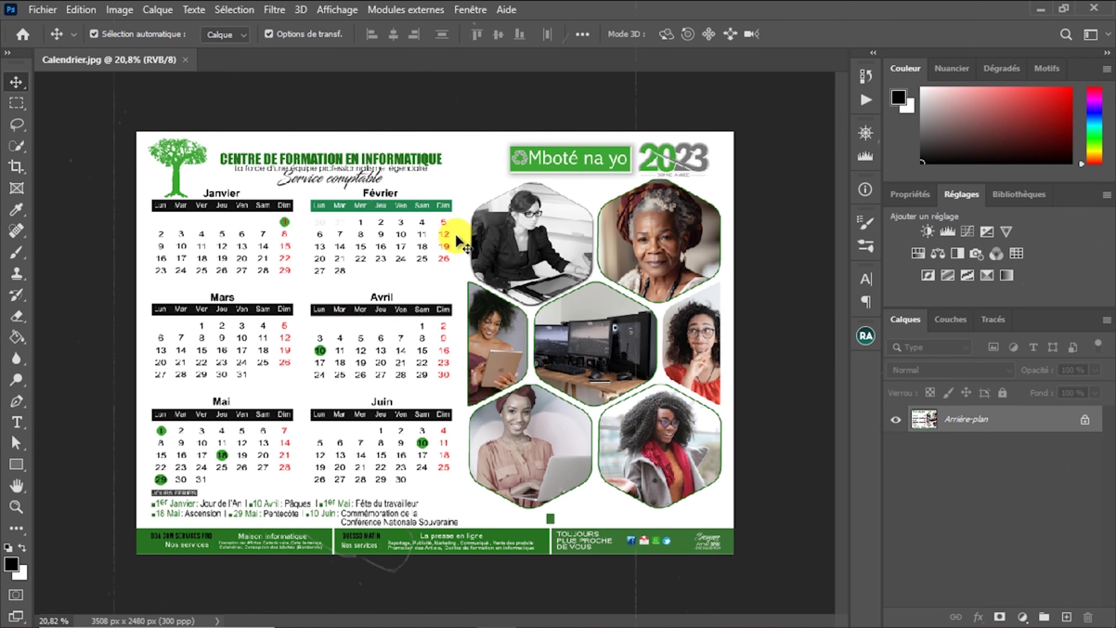
Step: Zoom in twice on Février to 33.3%, then Zoom arrière back to 16.67%
left_click(17, 506)
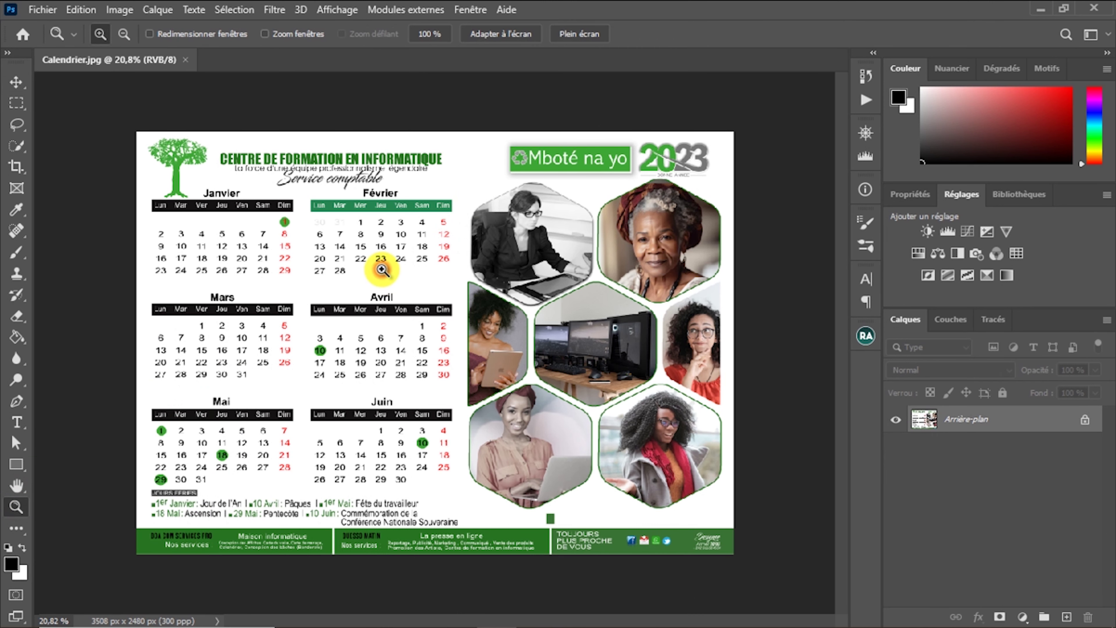
left_click(382, 270)
left_click(297, 198)
left_click(124, 34)
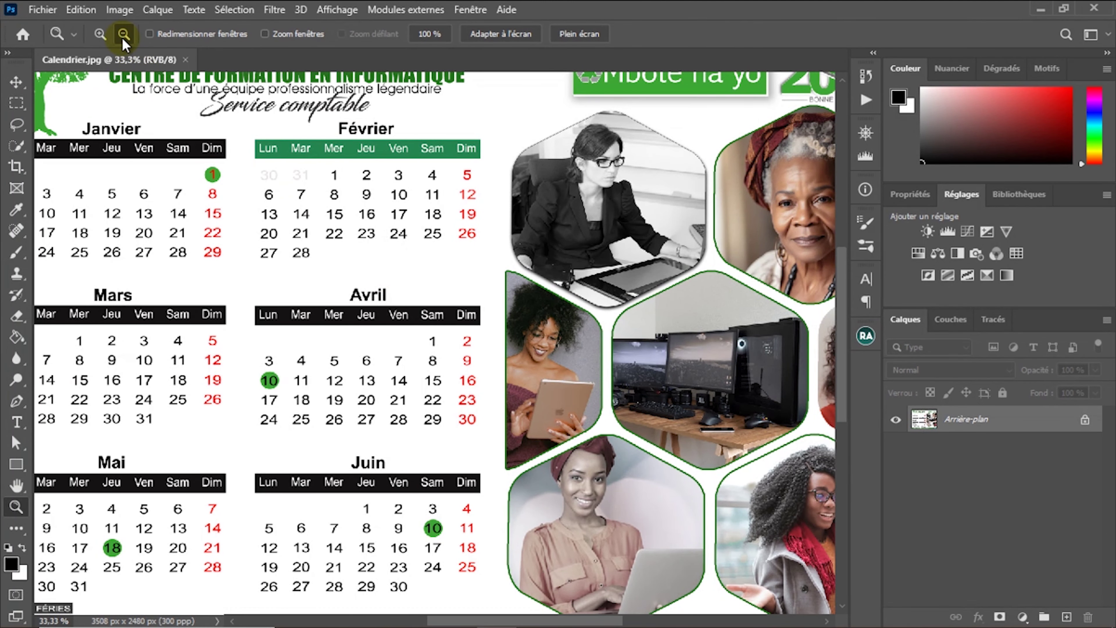
left_click(428, 232)
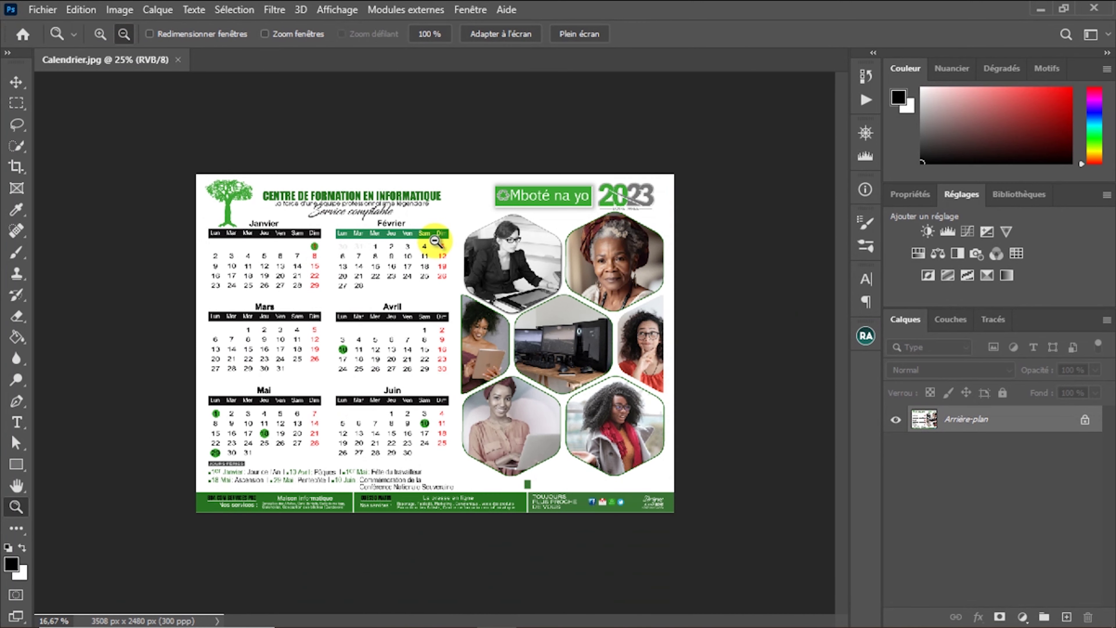